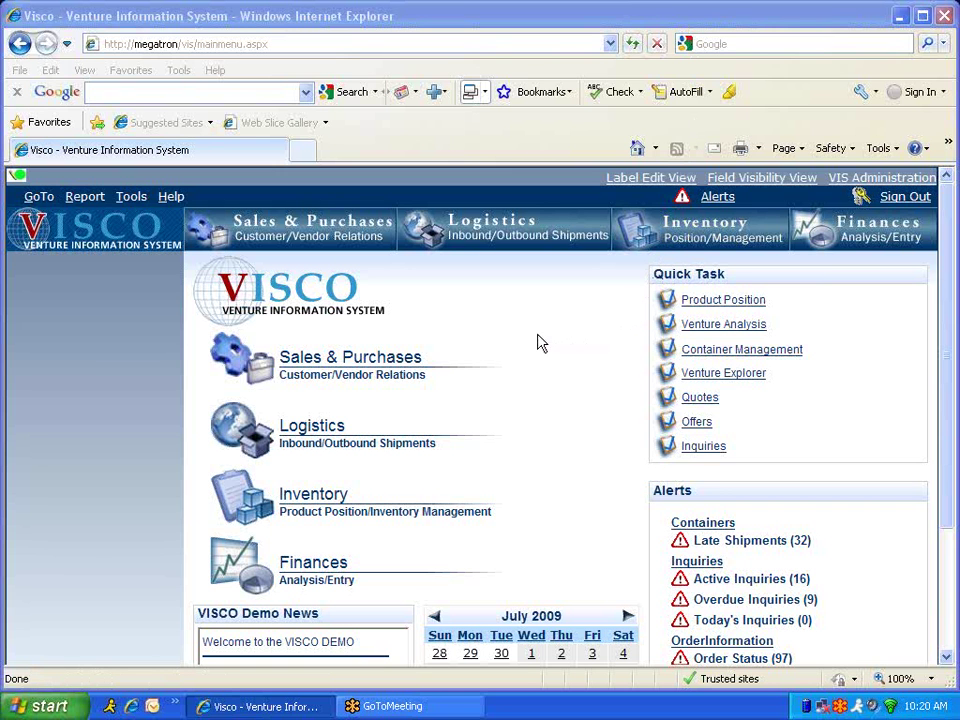
Open Sales & Purchases > Contract > Contract Assign, keeping Purchase Order as the copy source.
left_click(398, 366)
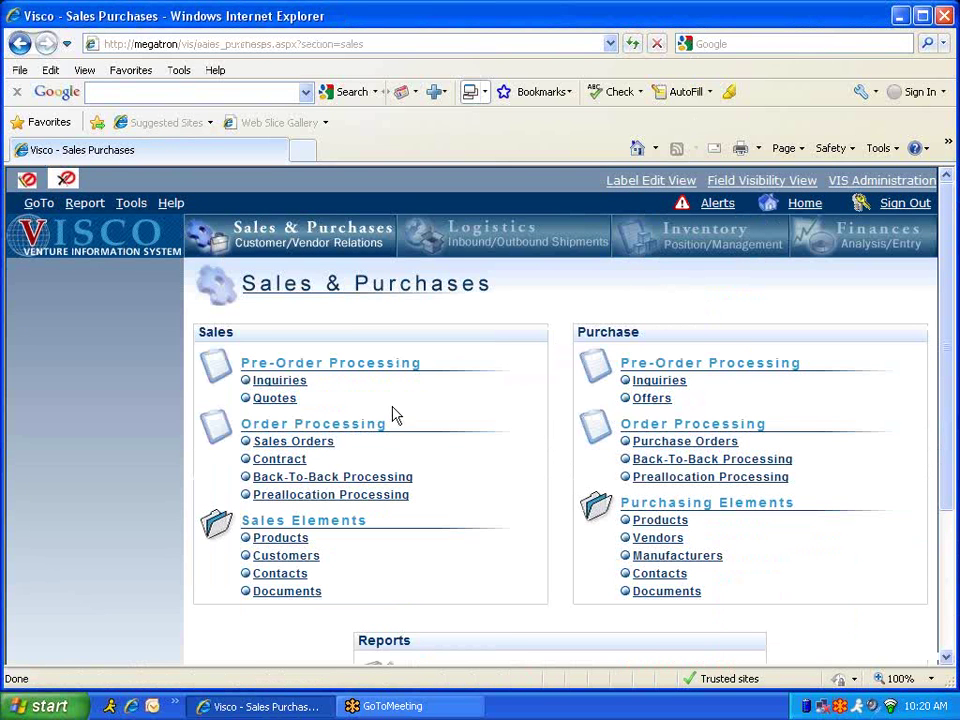
left_click(297, 466)
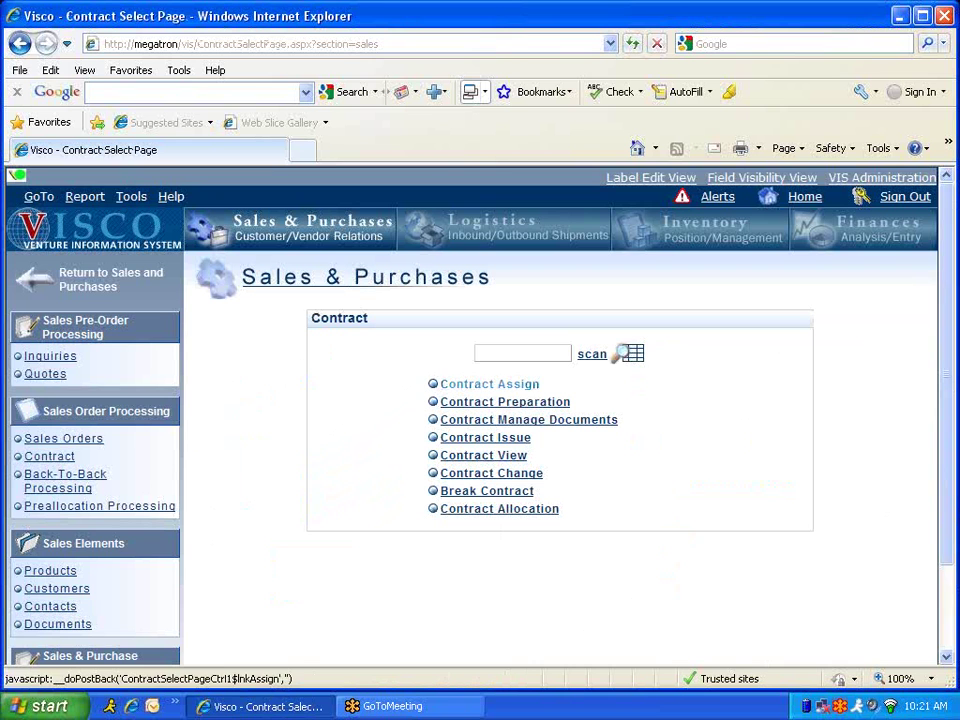
left_click(489, 384)
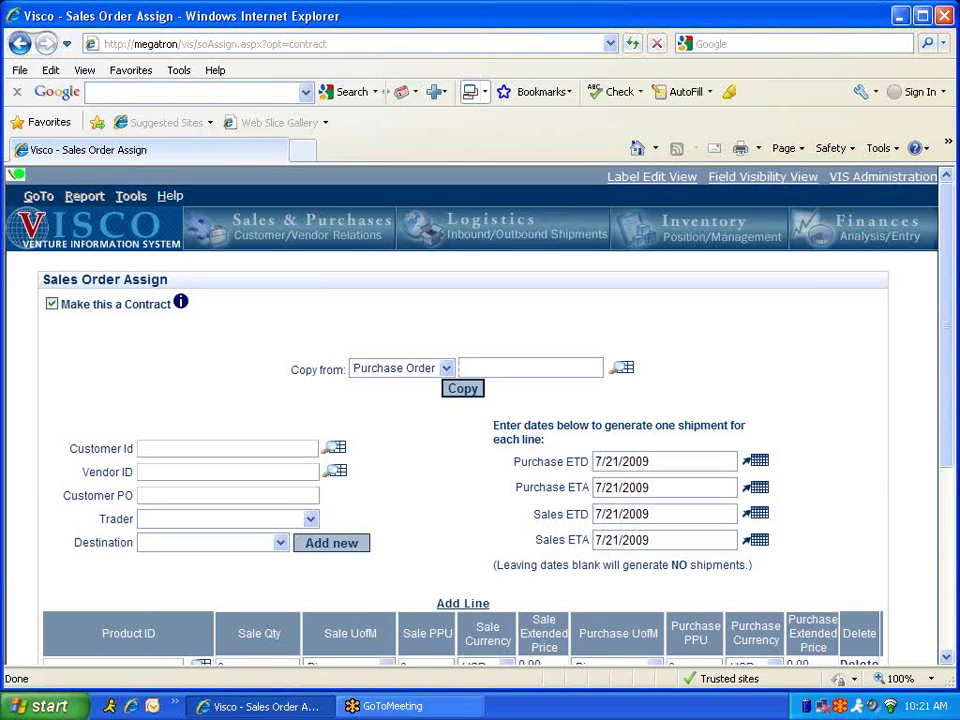
left_click(446, 368)
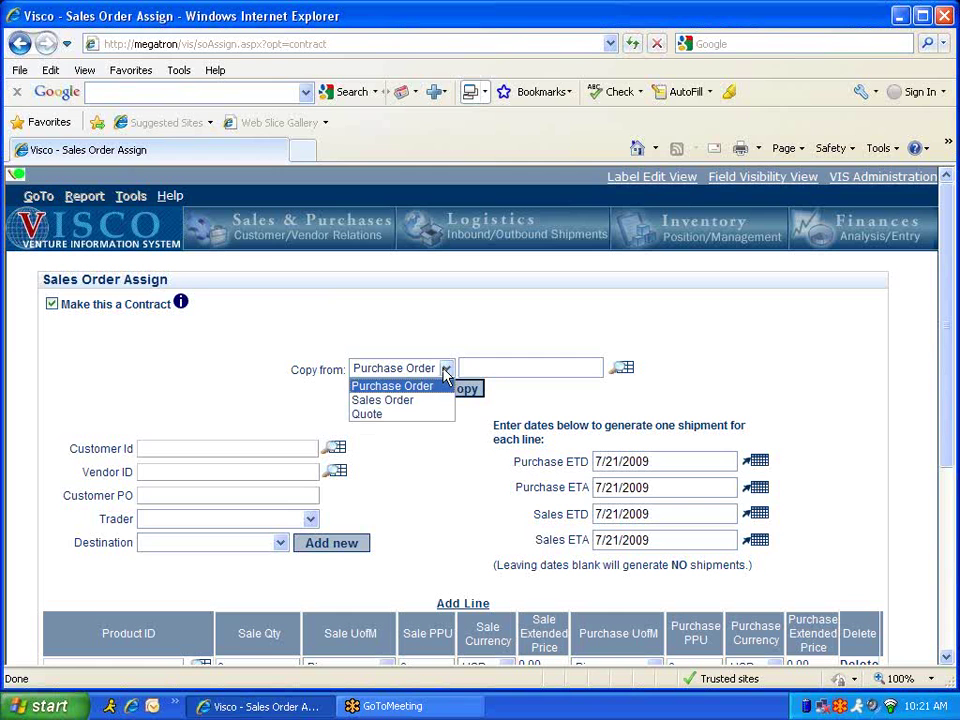
left_click(446, 368)
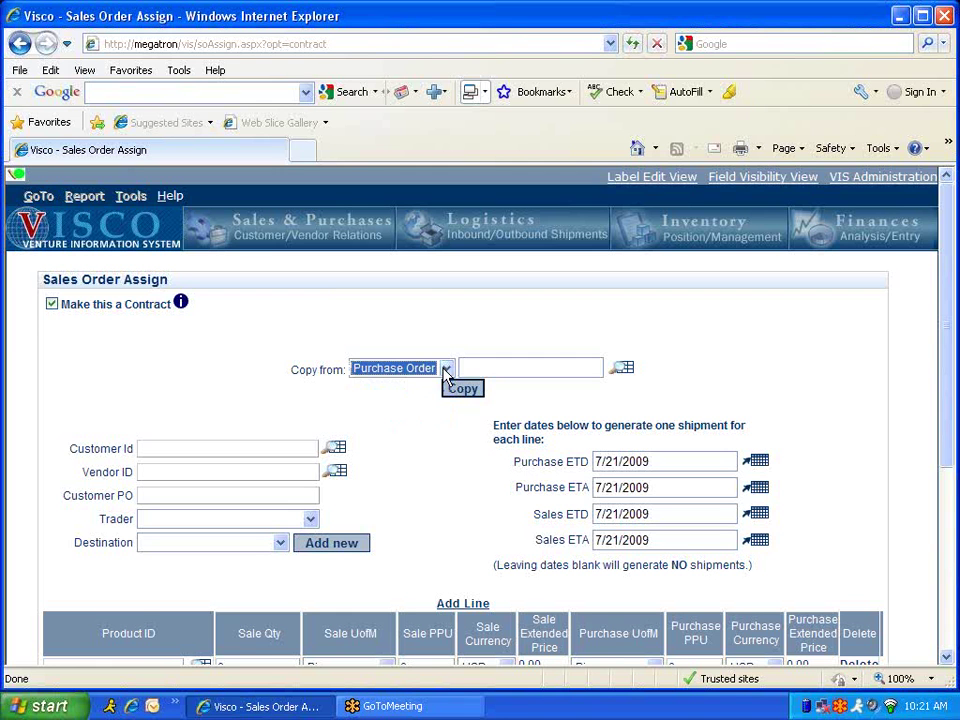
left_click(427, 438)
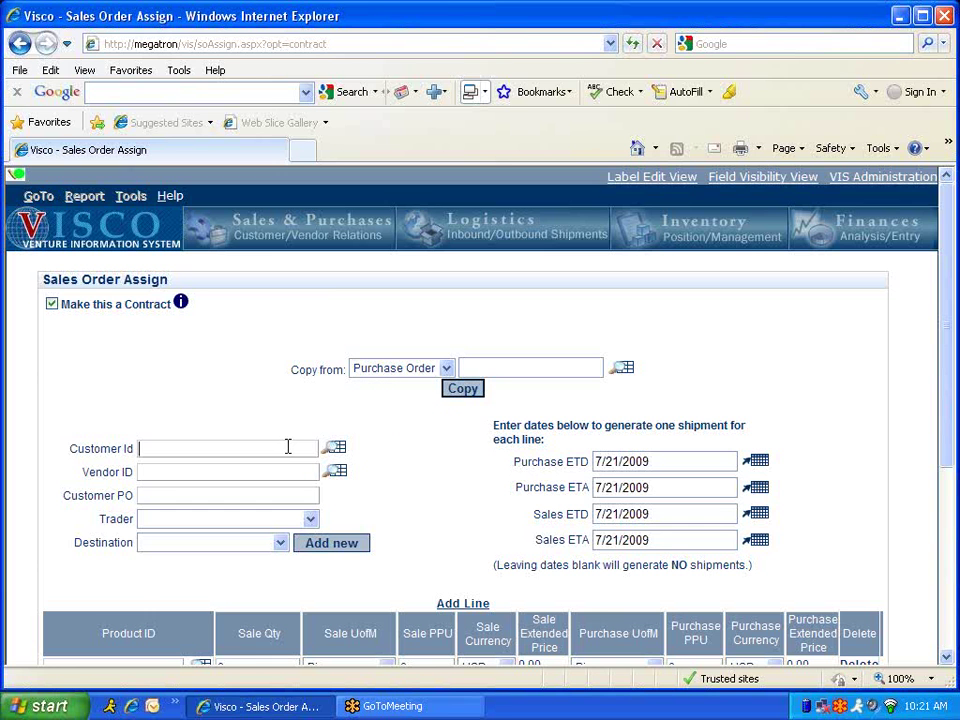
Pick Walmart as the customer and China Exports as the vendor from the lookups.
left_click(330, 448)
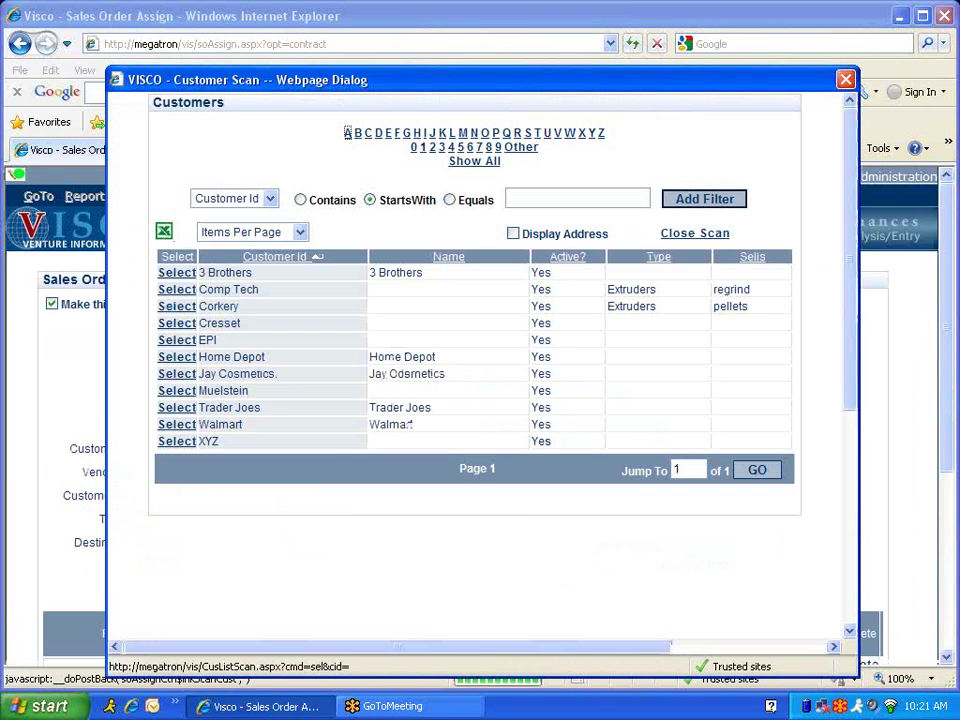
left_click(185, 425)
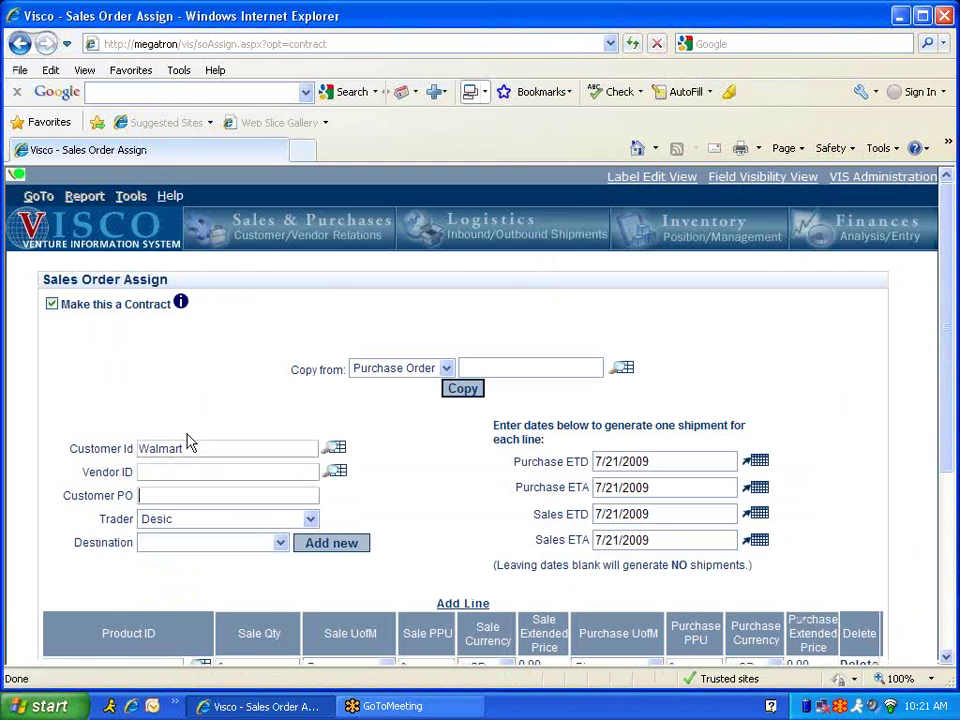
left_click(336, 471)
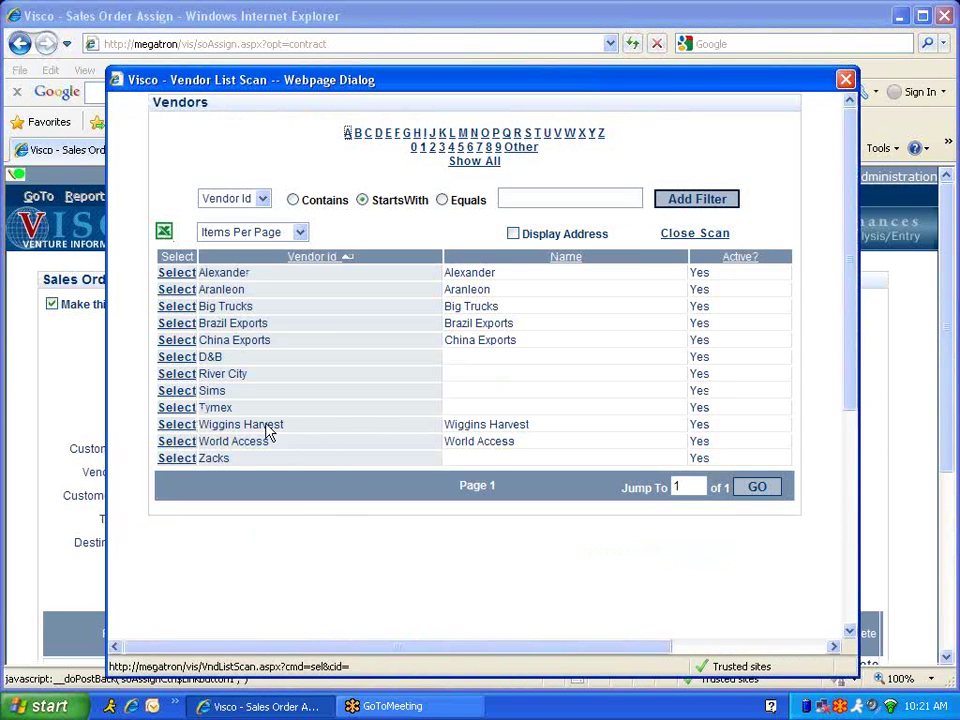
left_click(177, 341)
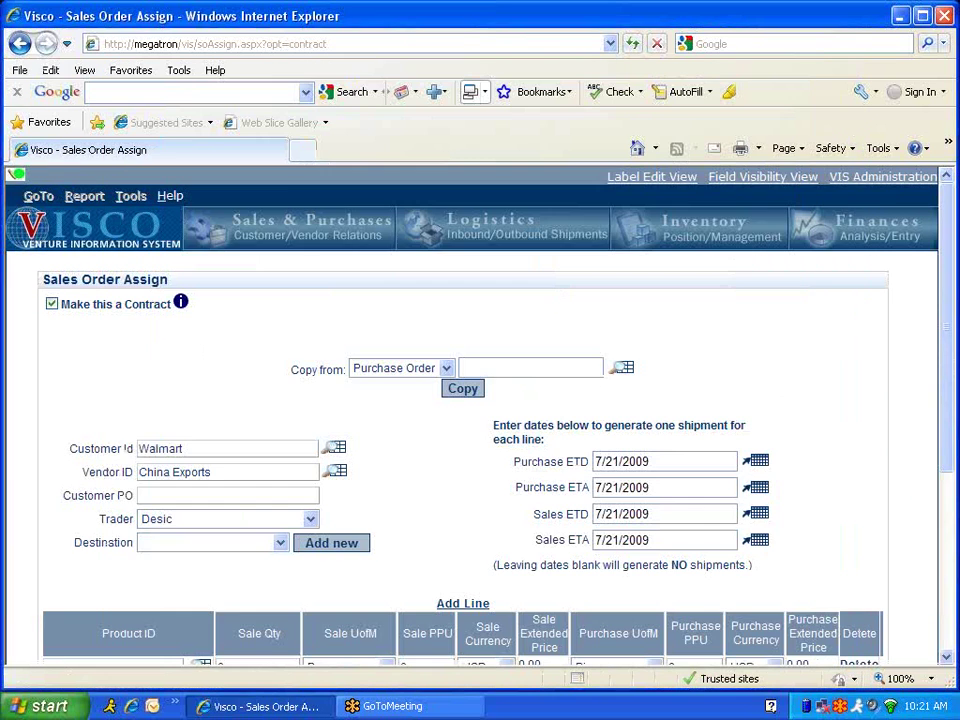
Set the contract's destination to Boston MA.
left_click(172, 496)
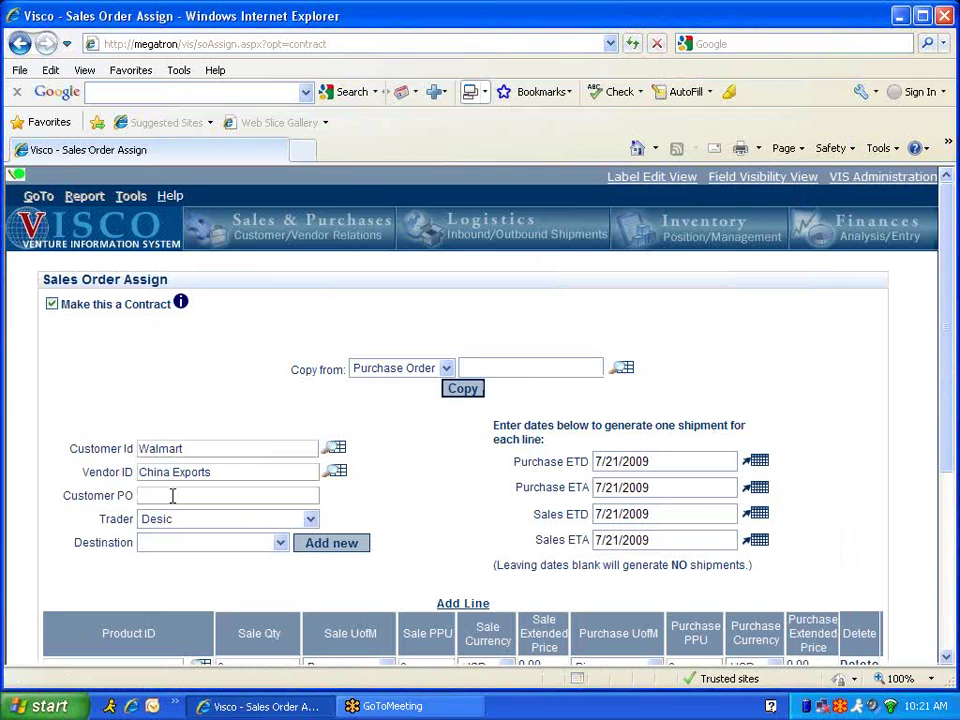
left_click(180, 551)
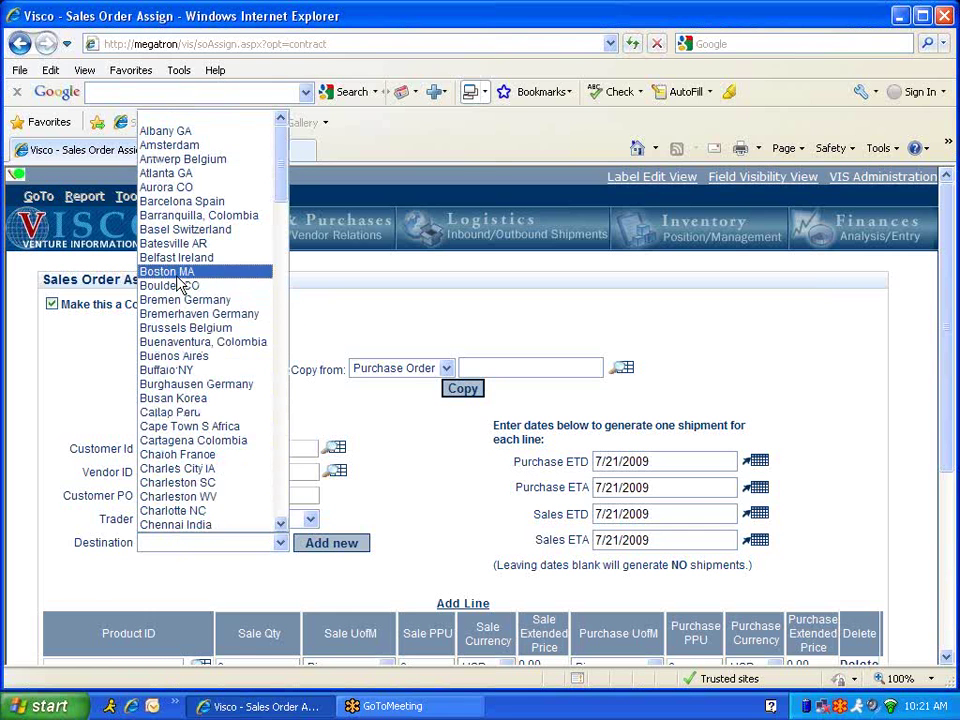
left_click(167, 272)
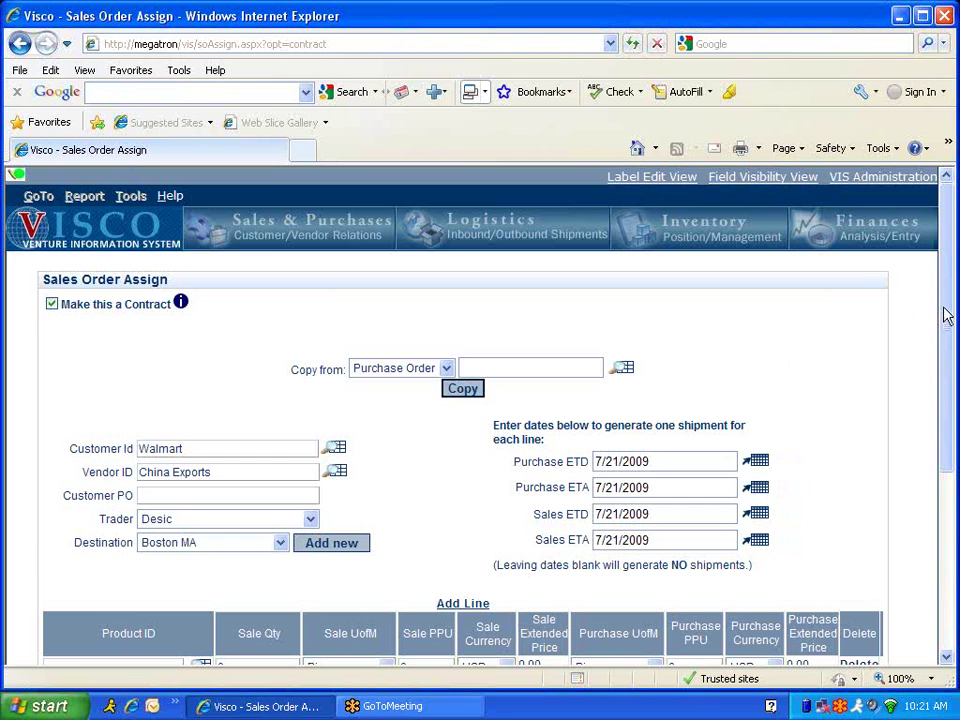
left_click_drag(947, 316, 953, 434)
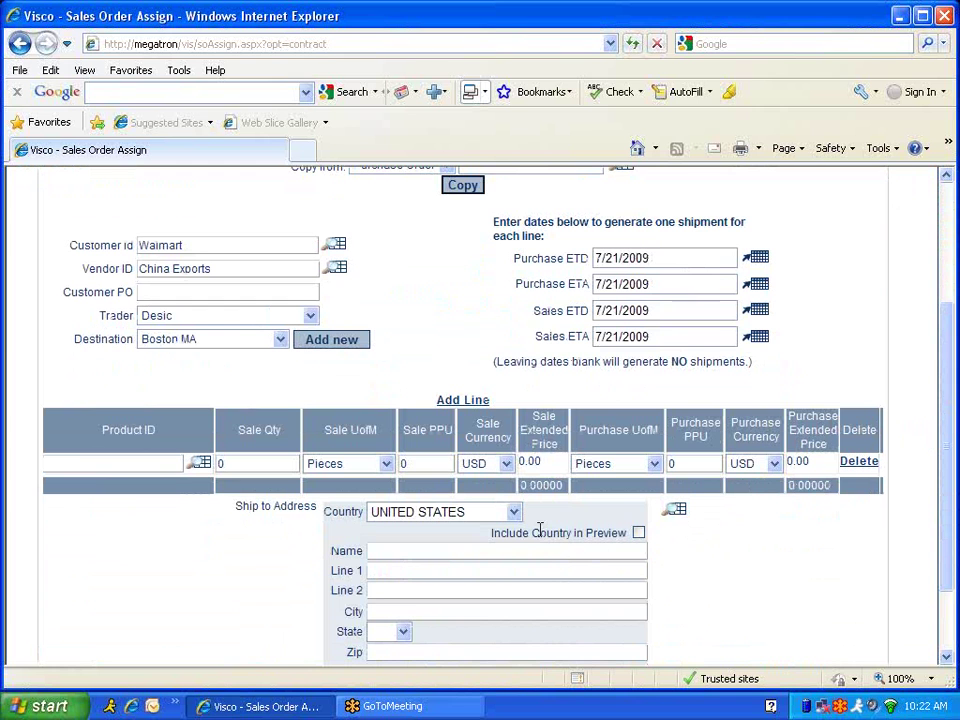
Add an order line for BB Whiskey with a sale quantity of 1000.
left_click(201, 465)
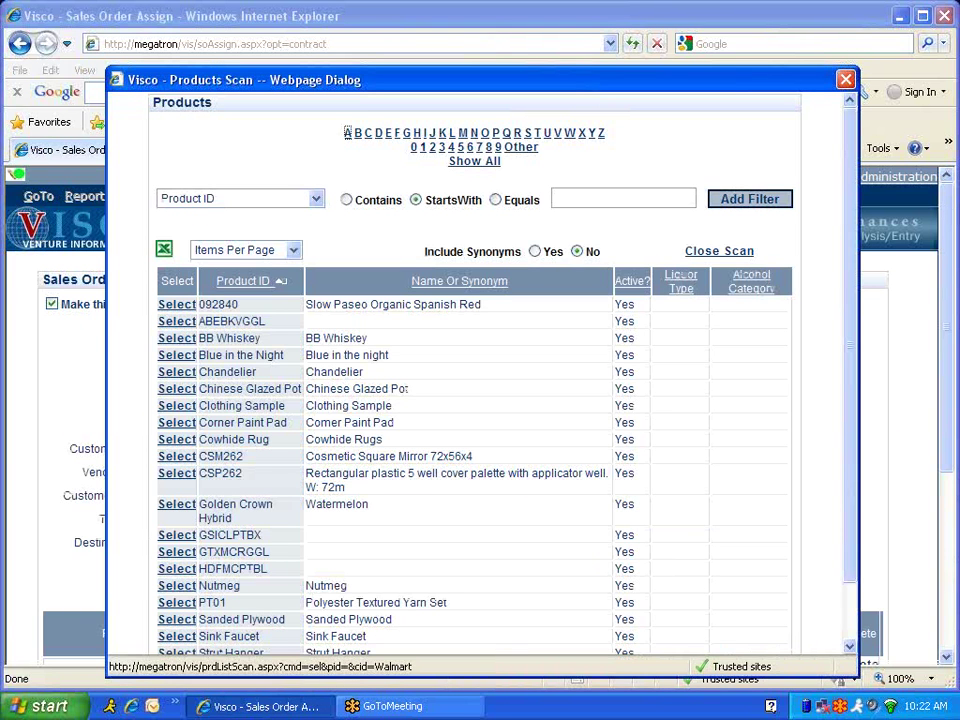
left_click(172, 340)
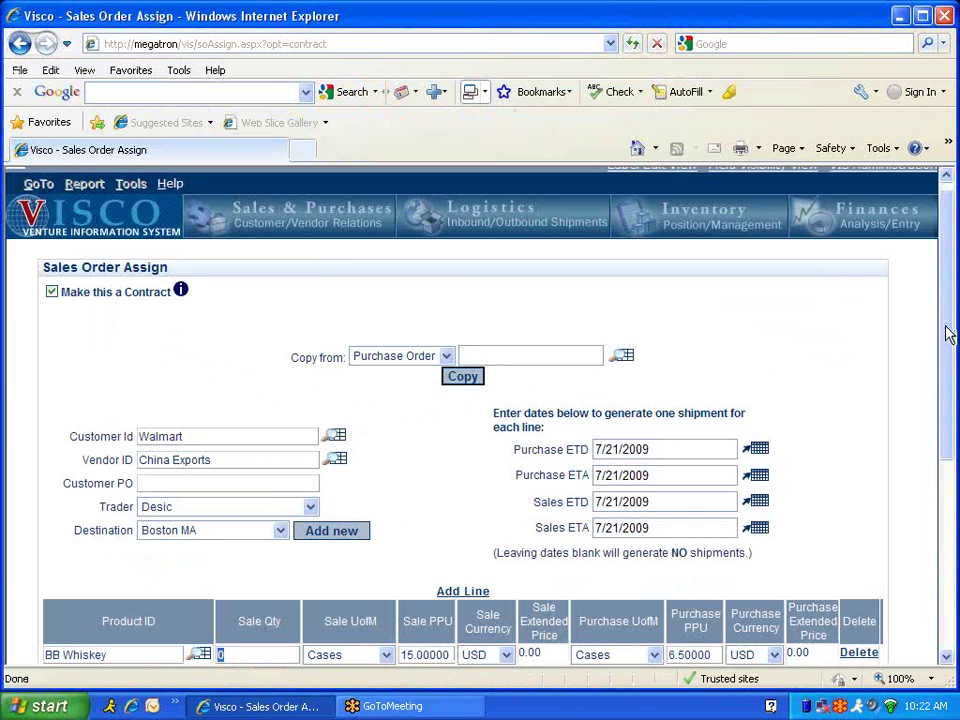
left_click_drag(947, 332, 945, 393)
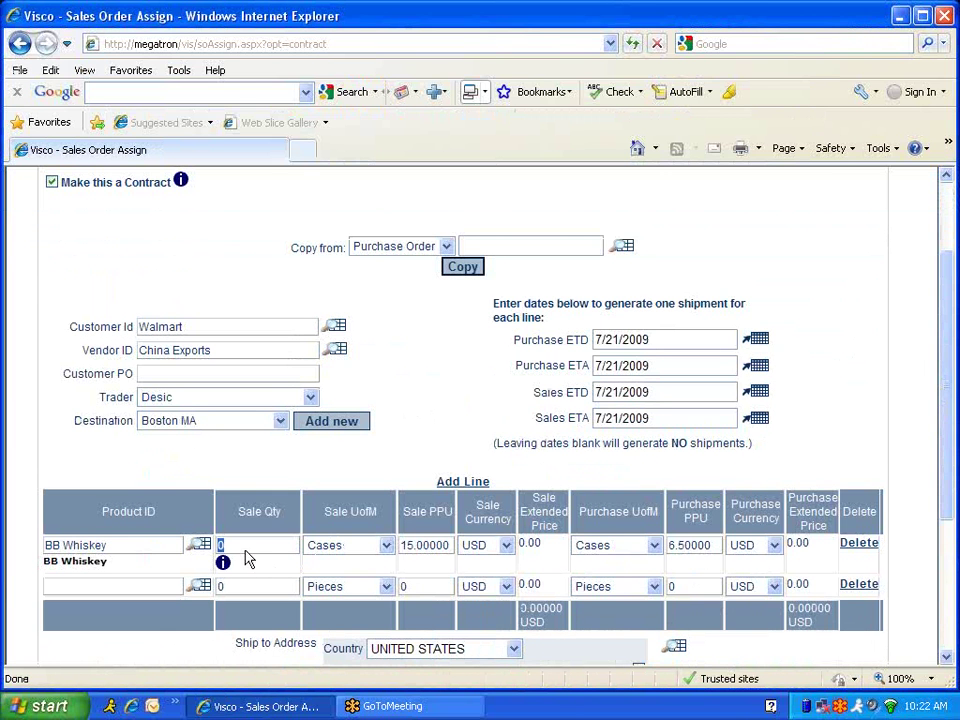
type("1000")
mouse_move(224, 566)
Assign the contract, creating Contract 14 with order 95.
left_click_drag(944, 473, 948, 580)
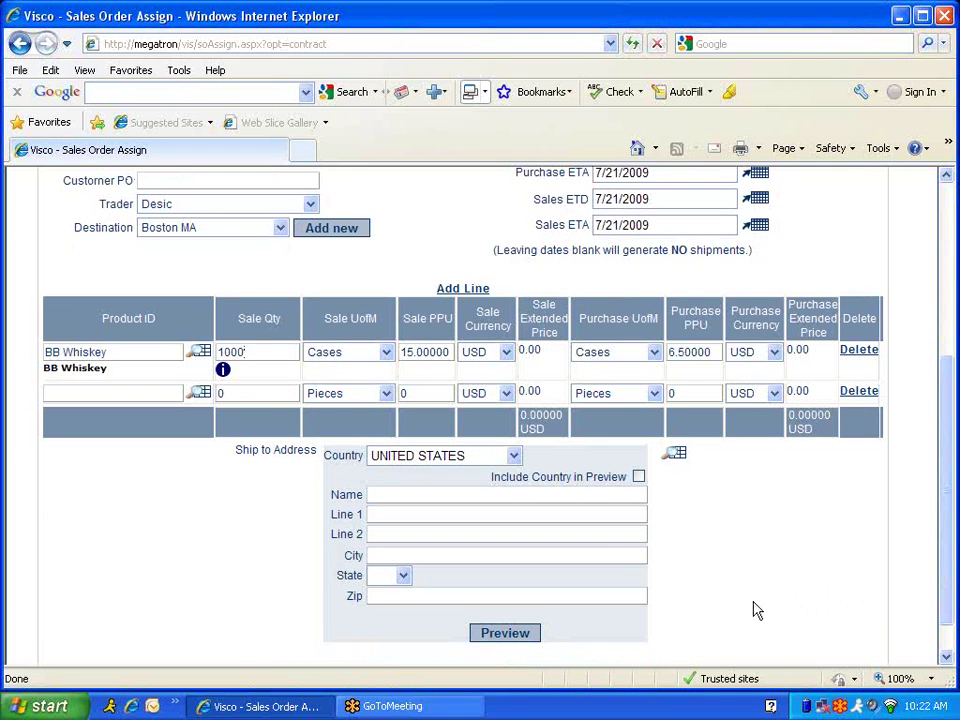
scroll(945, 536, "down", 2)
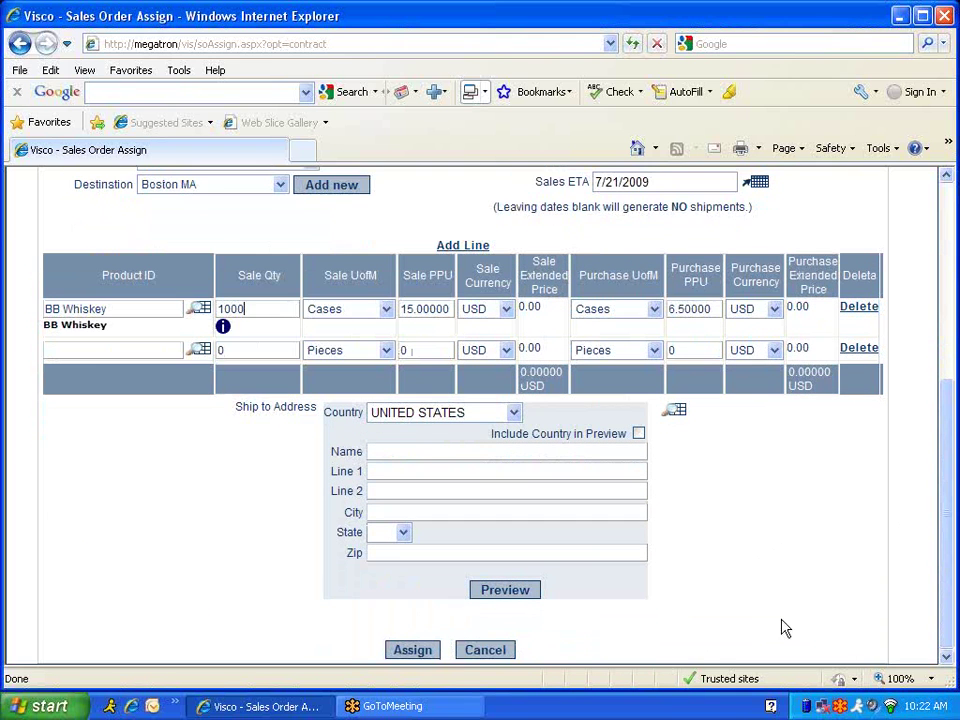
left_click(430, 652)
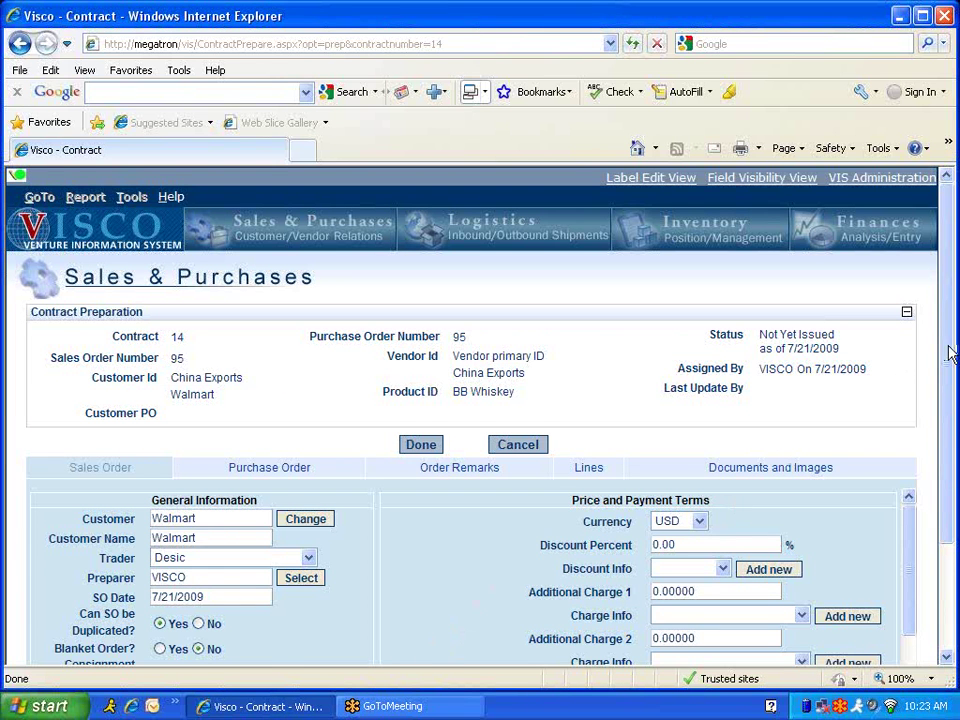
Scroll through contract 14's Sales Order tab showing Walmart's addresses and destination Boston MA.
left_click_drag(950, 352, 950, 437)
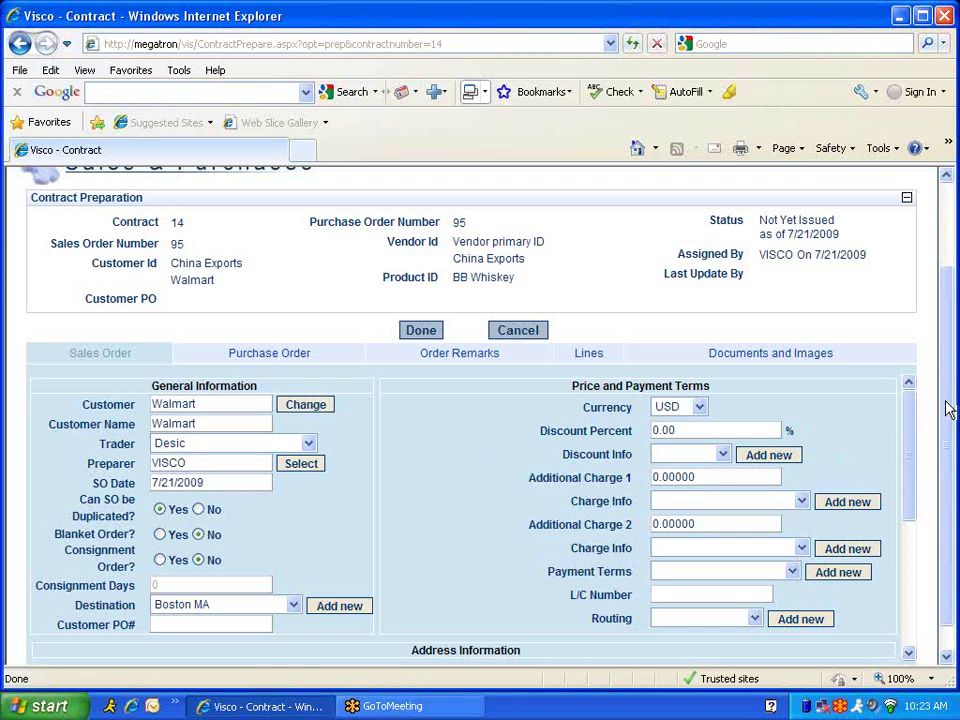
left_click_drag(948, 410, 912, 506)
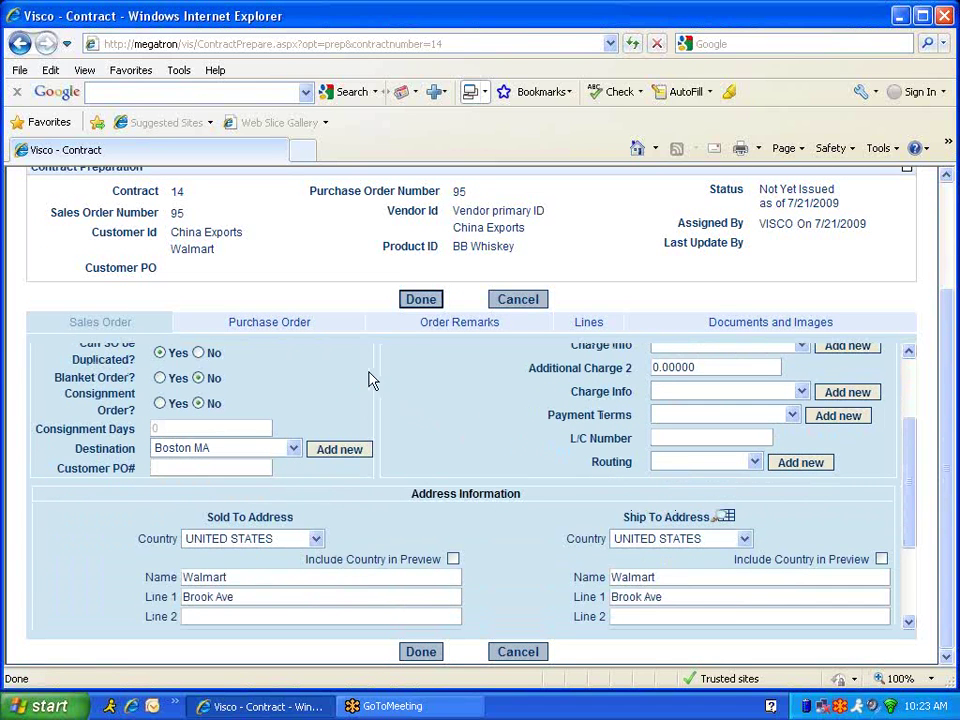
Review contract 14's purchase order, order remarks and line items (BB Whiskey at 15.00/6.50 USD).
left_click(285, 324)
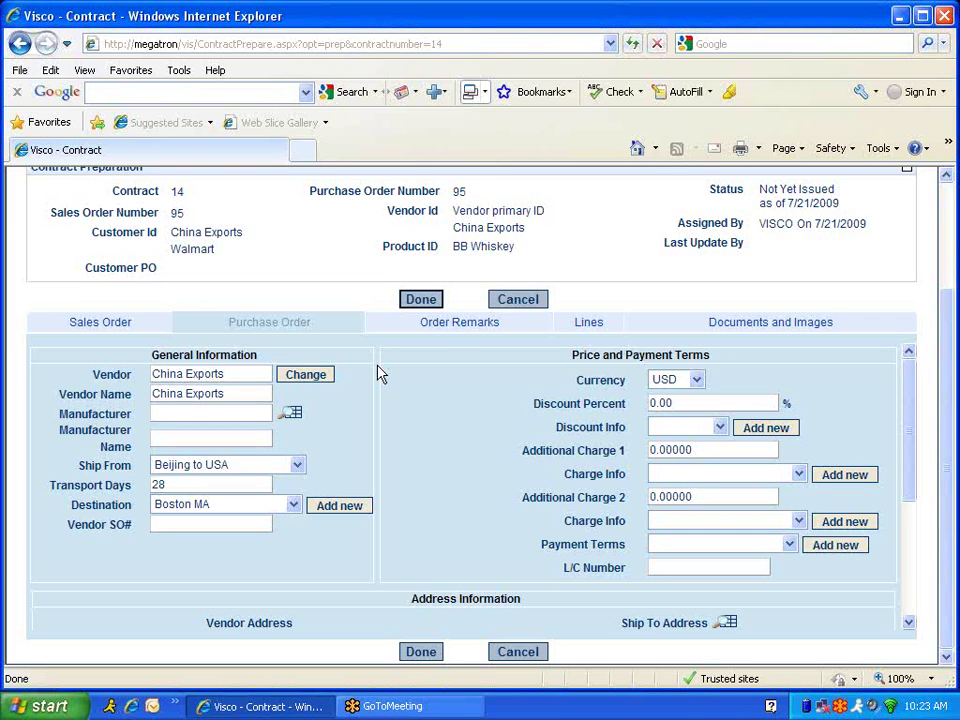
left_click(456, 322)
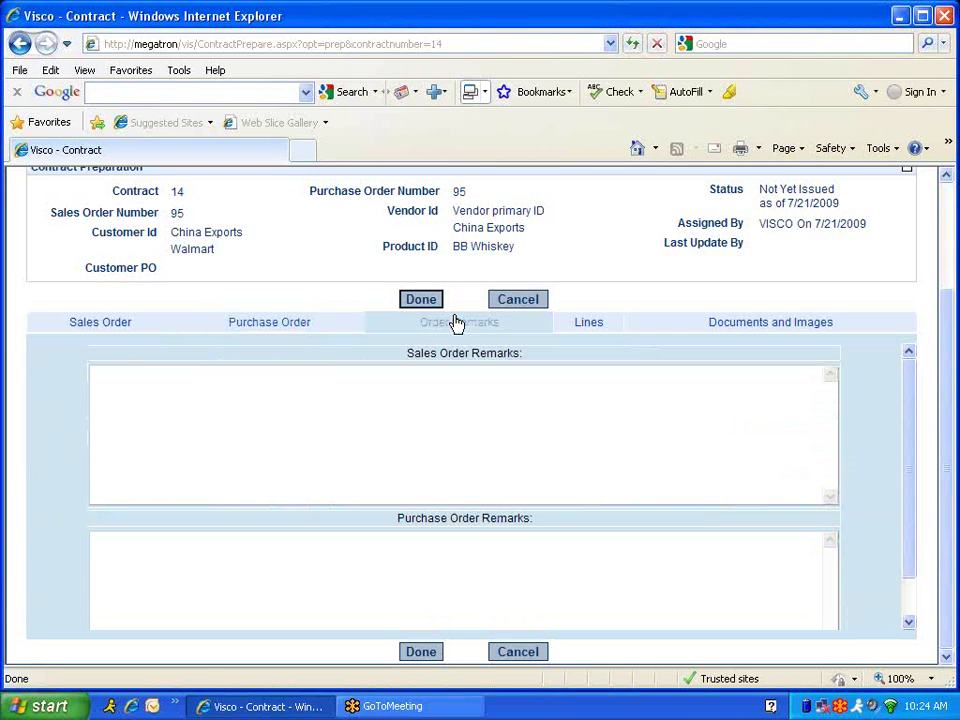
left_click(590, 324)
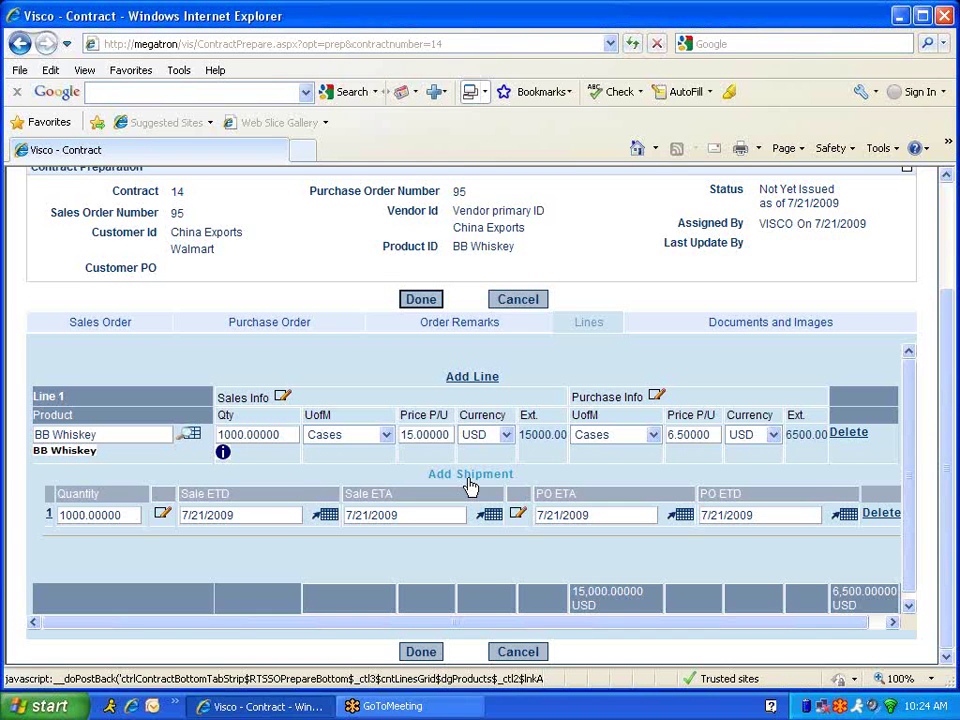
View the Documents and Images tab, confirming contract 14 has no attachments.
left_click(728, 325)
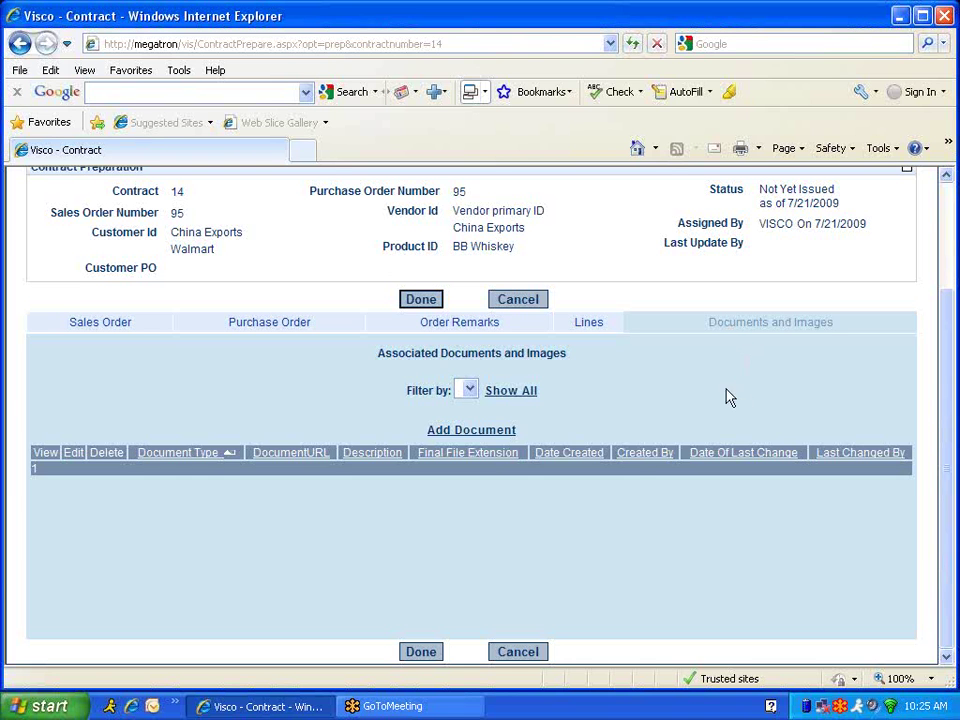
Save contract 14 with Done, go back Home and close the browser.
left_click(427, 302)
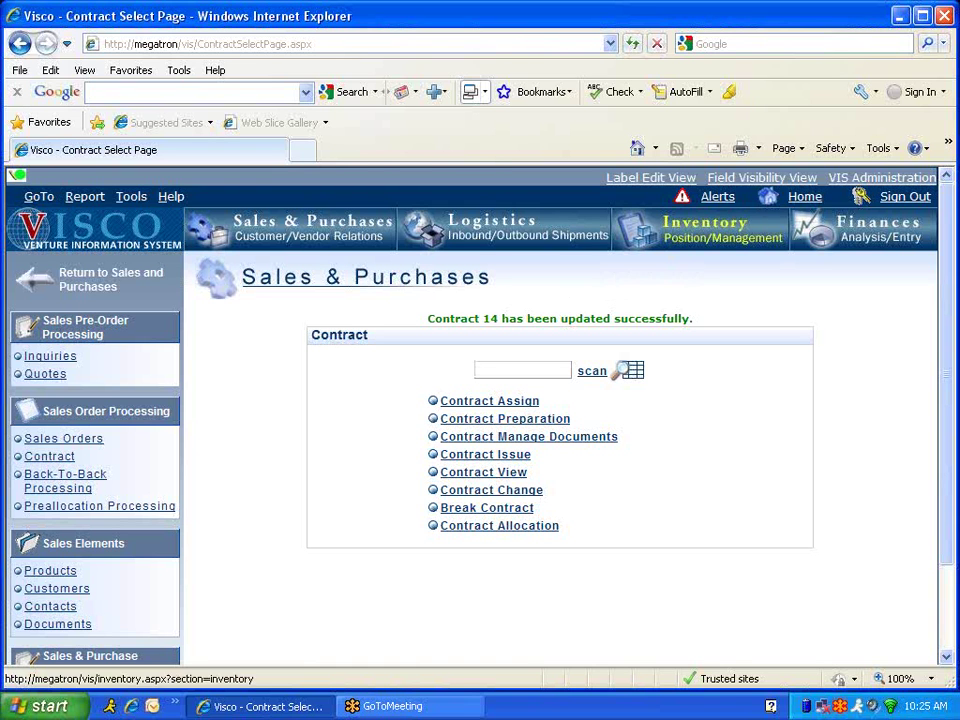
left_click(804, 197)
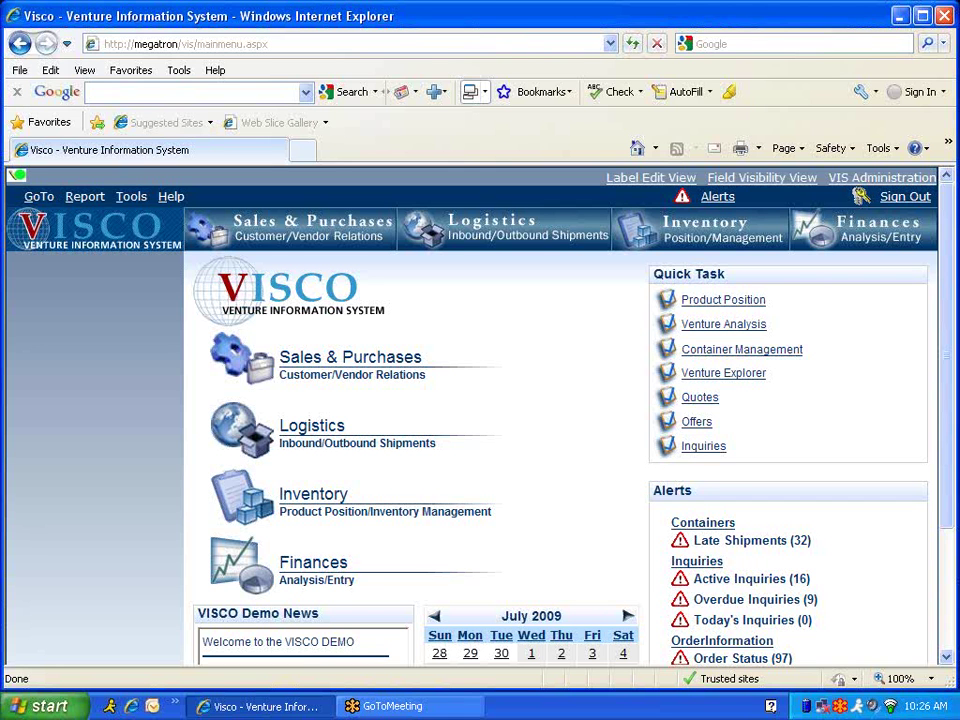
left_click(943, 17)
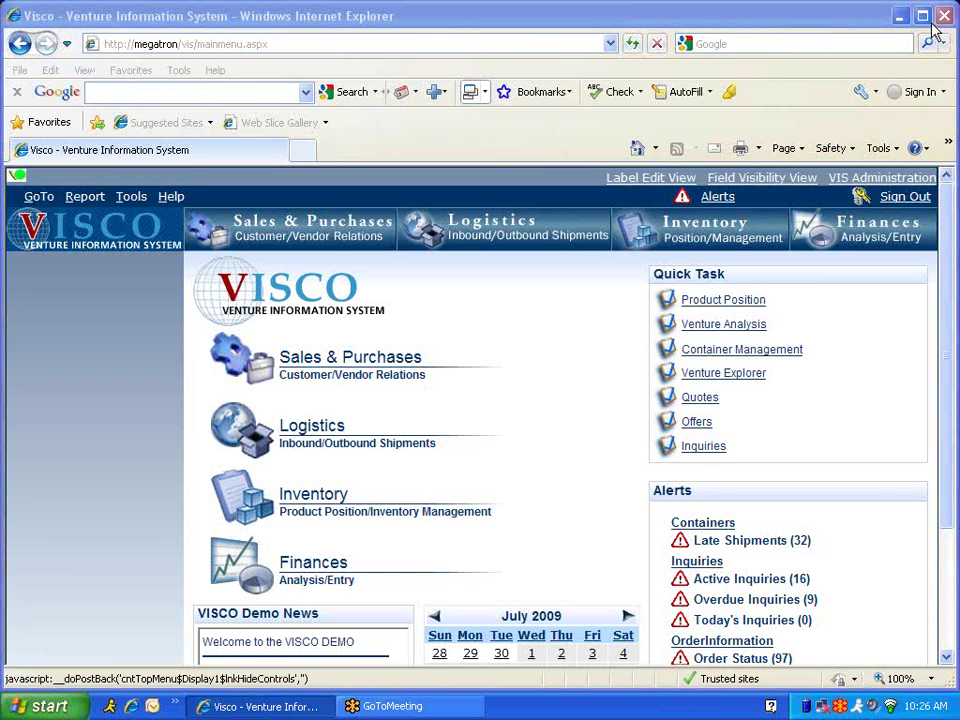